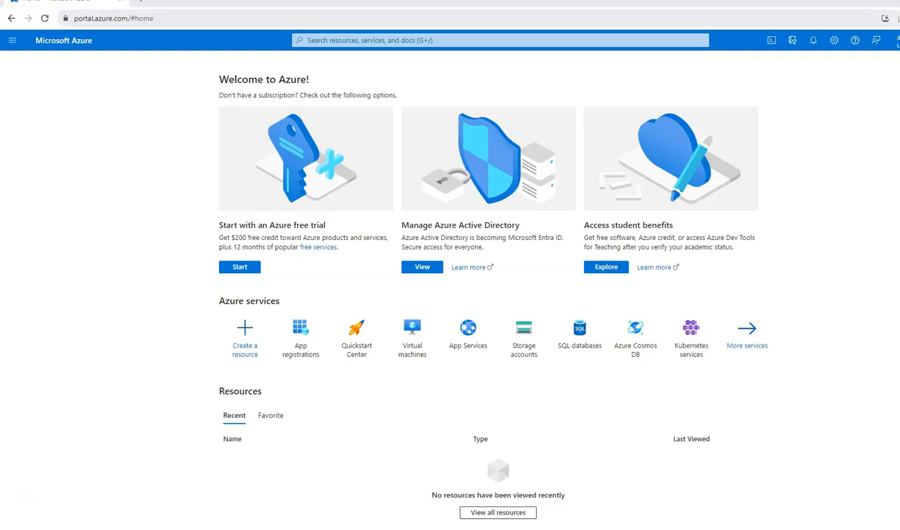
Step: Search the Azure portal for app registrations and open the App registrations service
key(ctrl+l)
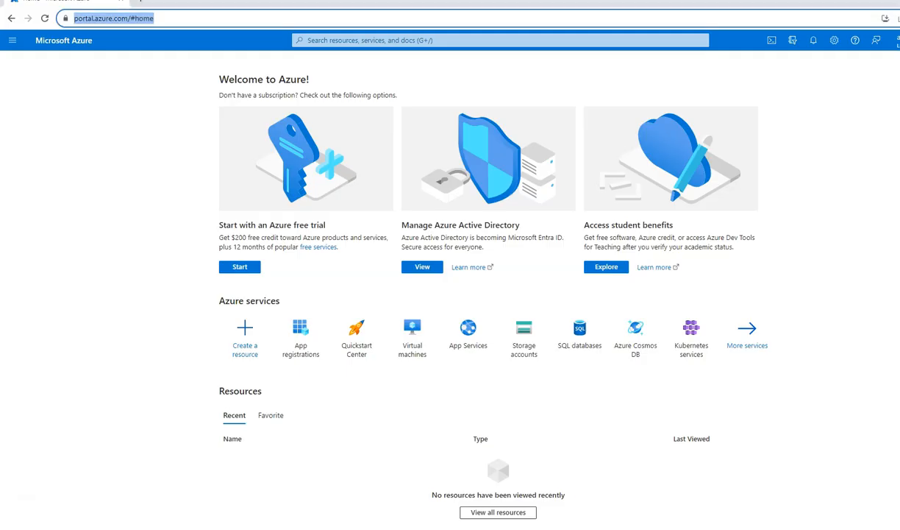
click(500, 40)
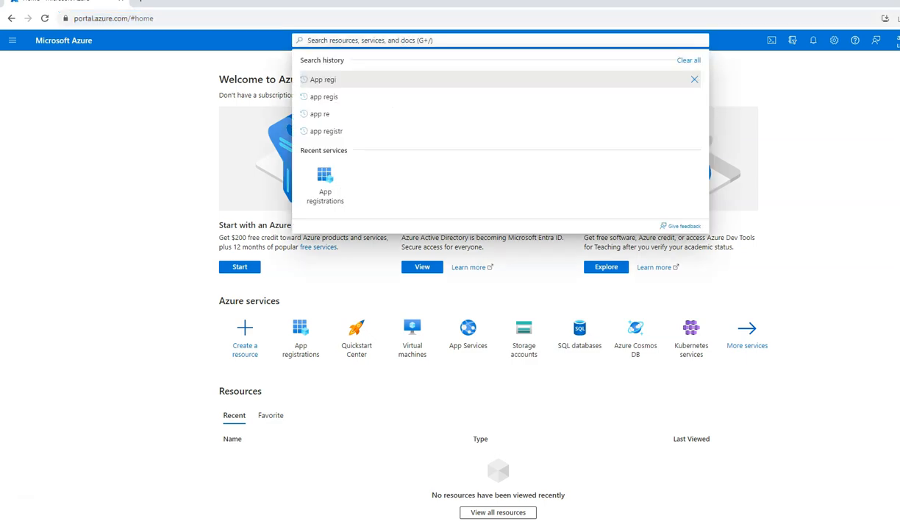
text(app regis)
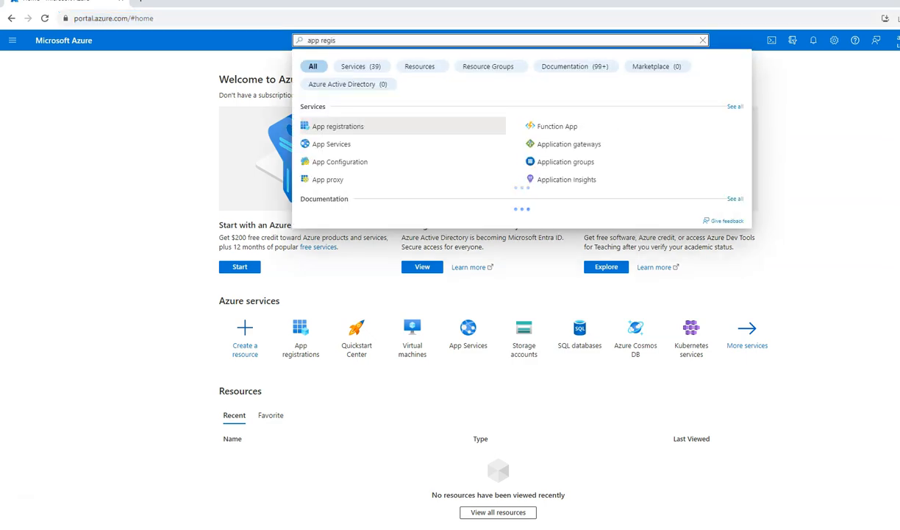
key(Return)
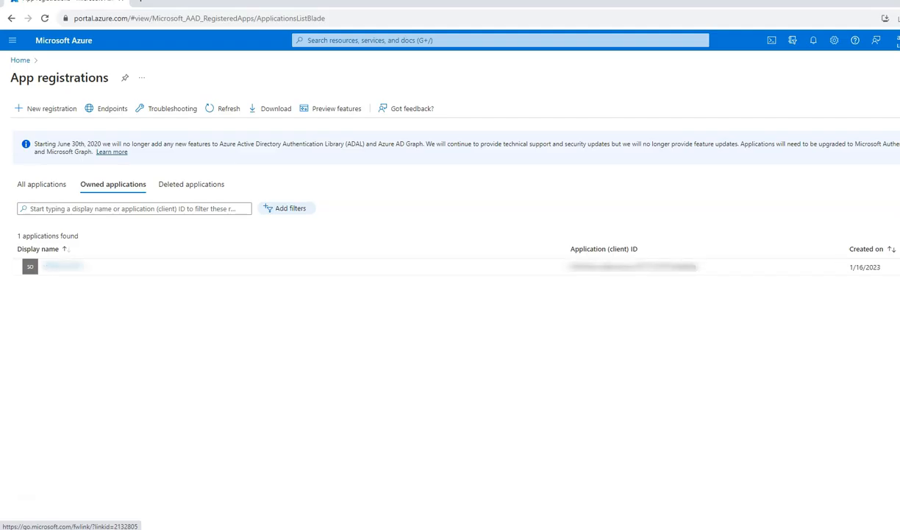
Step: Register a new application named OAuth Test for accounts in this organizational directory only, without a redirect URI
click(46, 108)
text(OAuth )
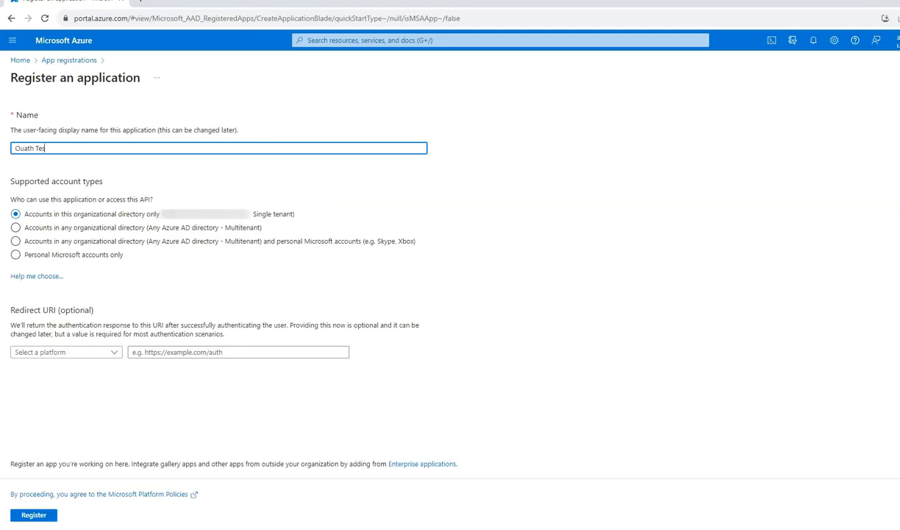
text(Test)
click(15, 227)
click(33, 514)
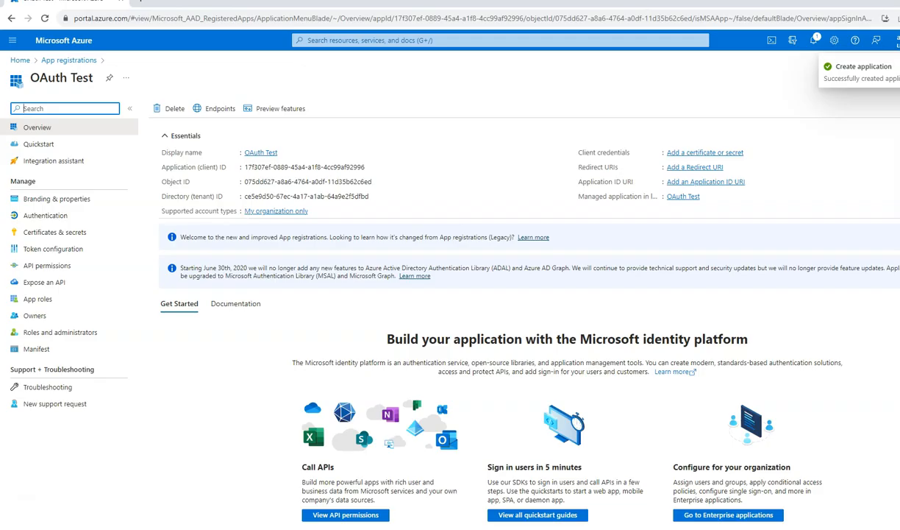
click(45, 215)
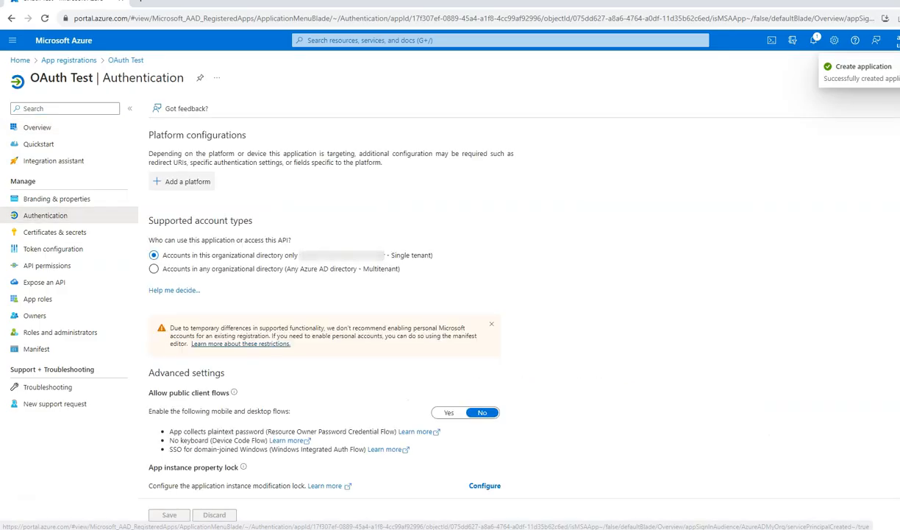
click(183, 180)
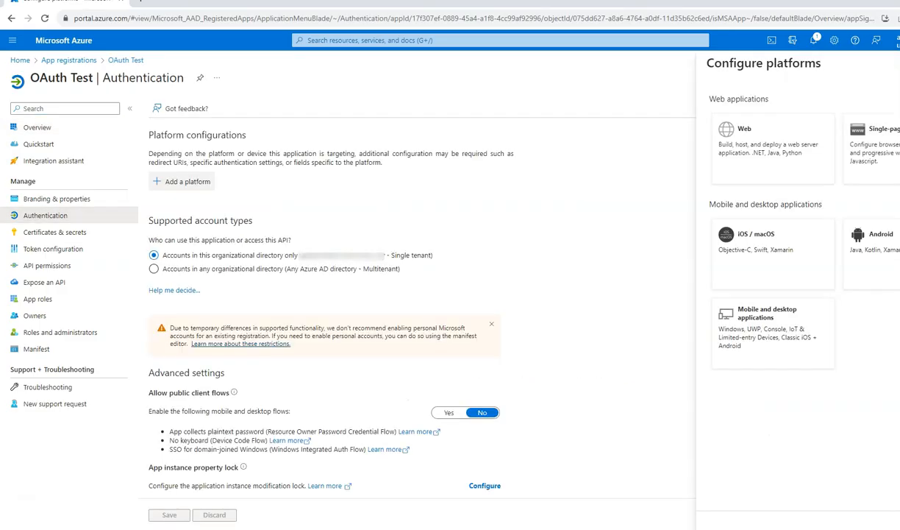
click(773, 147)
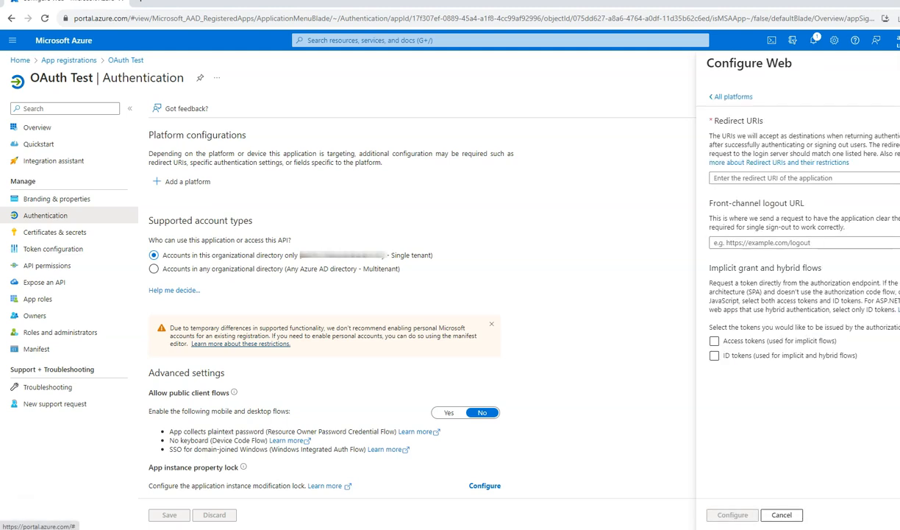
click(802, 178)
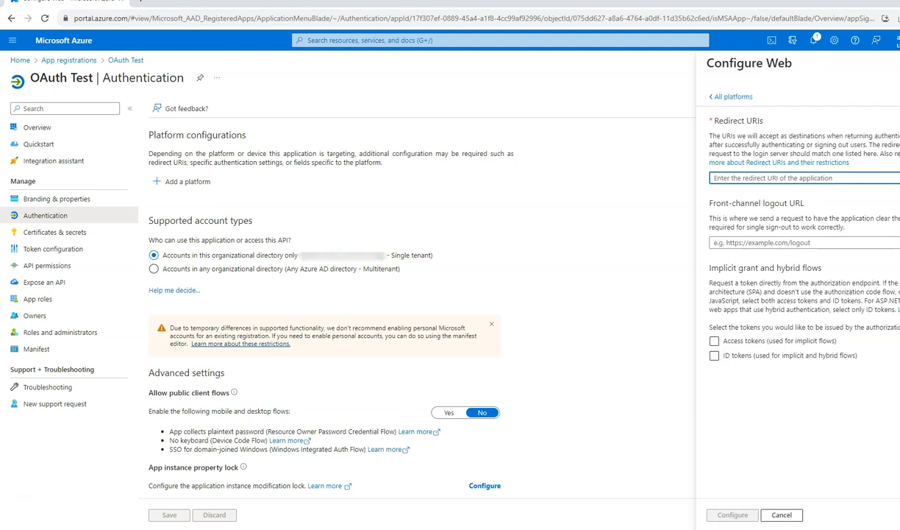
text(https://businesscentral.dynamics.com/)
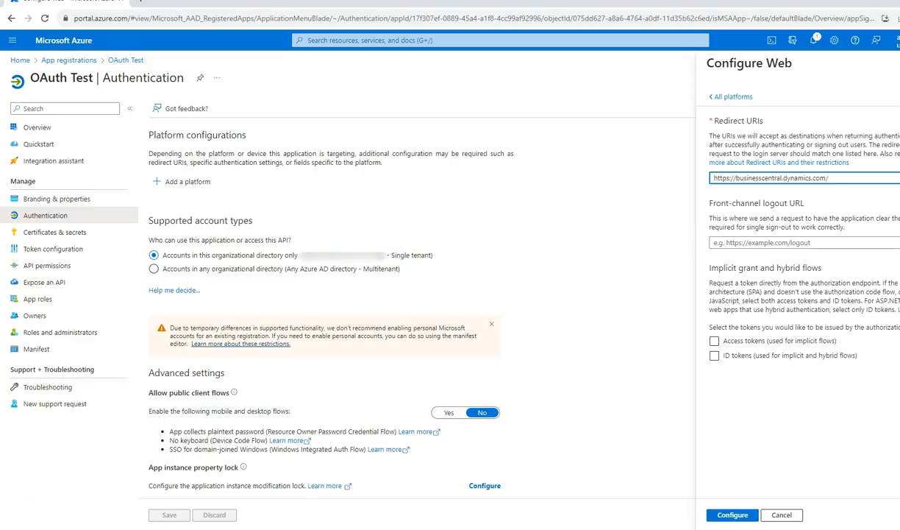
click(733, 514)
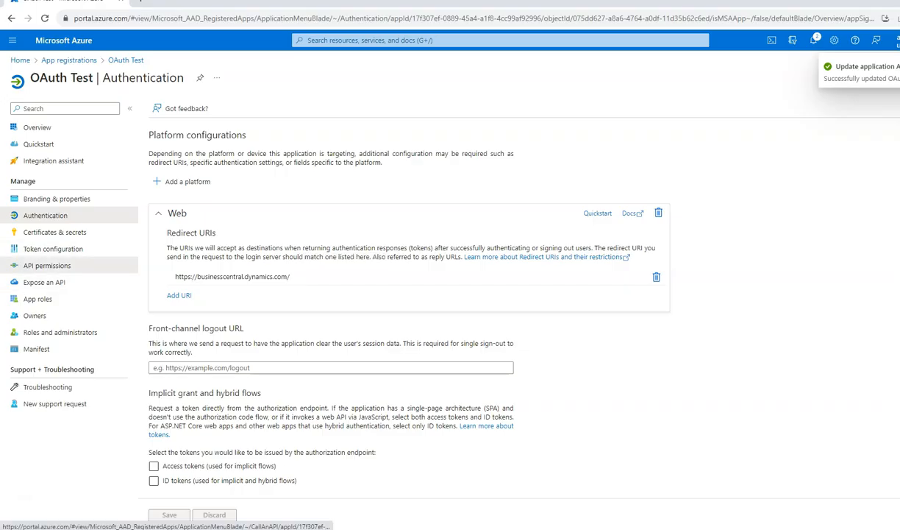
Step: Request API permissions for Dynamics 365 Business Central and select the delegated permissions user_impersonation and Financials.ReadWrite.All
click(46, 265)
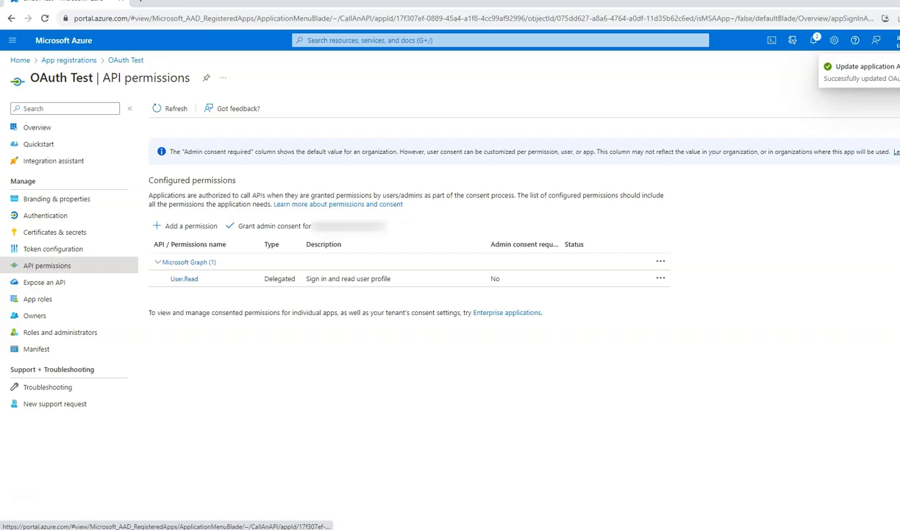
click(190, 226)
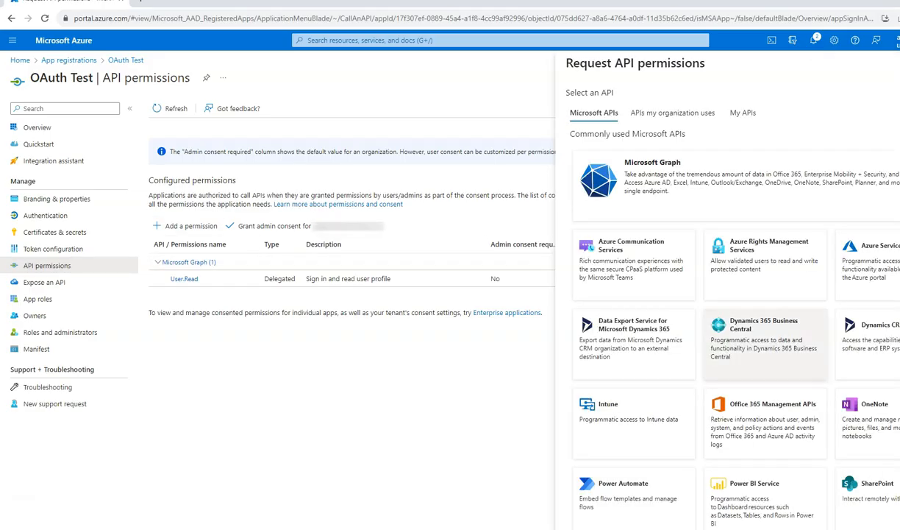
click(765, 342)
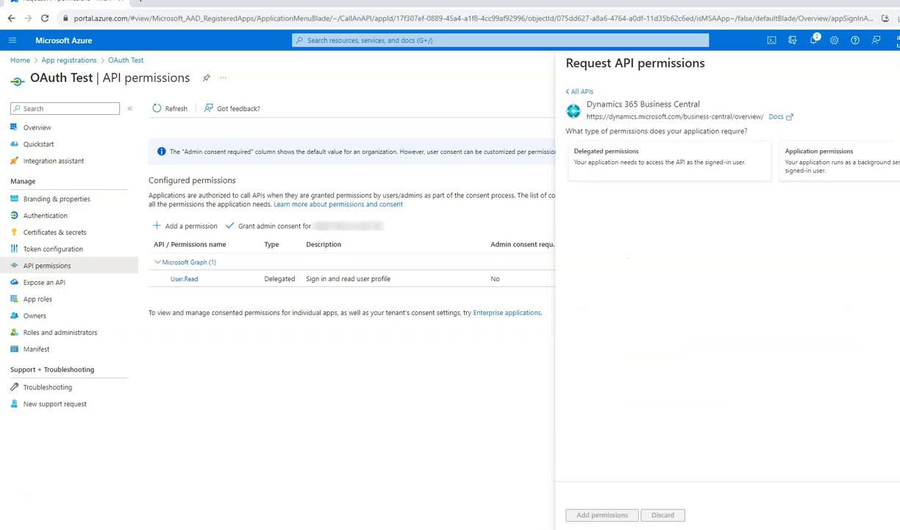
click(669, 160)
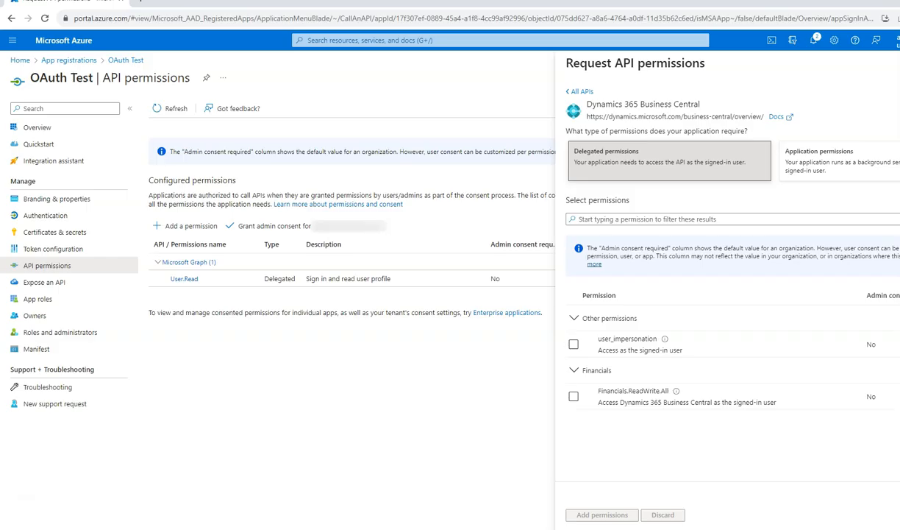
click(574, 343)
click(573, 396)
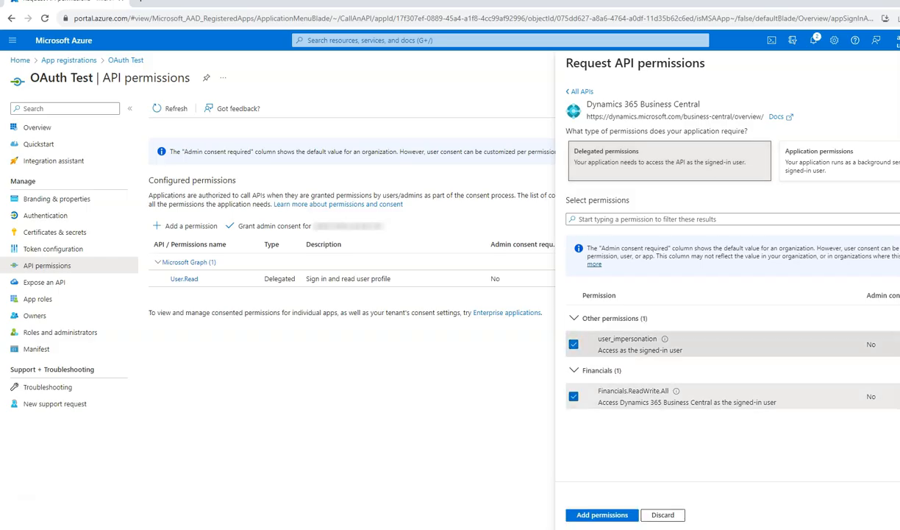
Step: Select the application permissions app_access, AdminCenter.ReadWrite.All, API.ReadWrite.All and Automation.ReadWrite.All, and add all selected permissions to the app
click(824, 161)
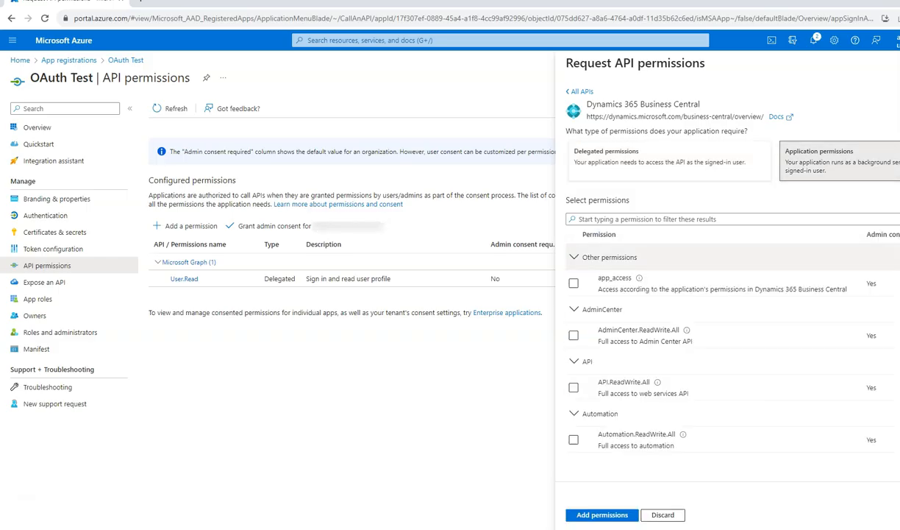
click(574, 283)
click(573, 335)
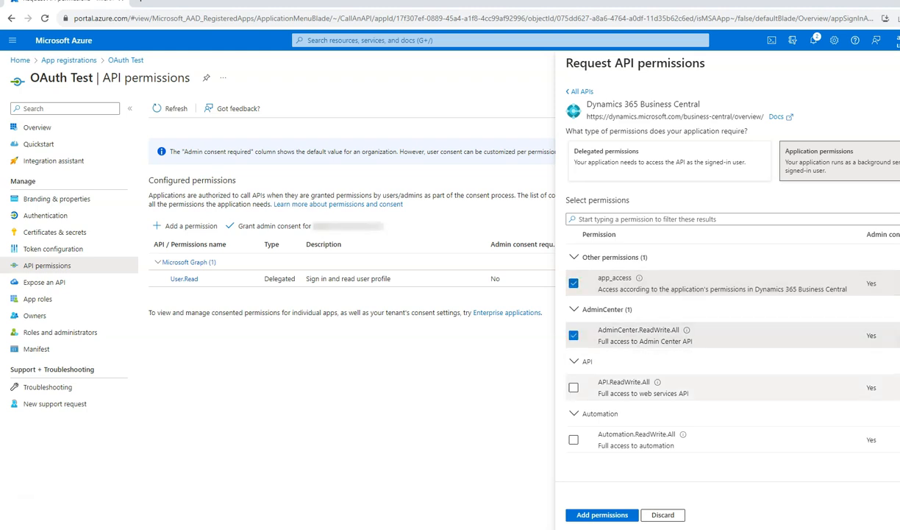
click(574, 387)
click(574, 440)
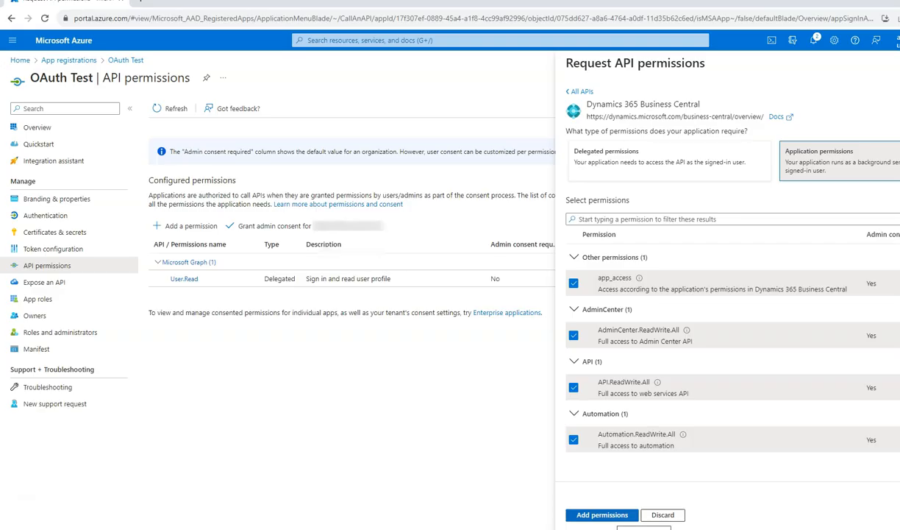
click(601, 514)
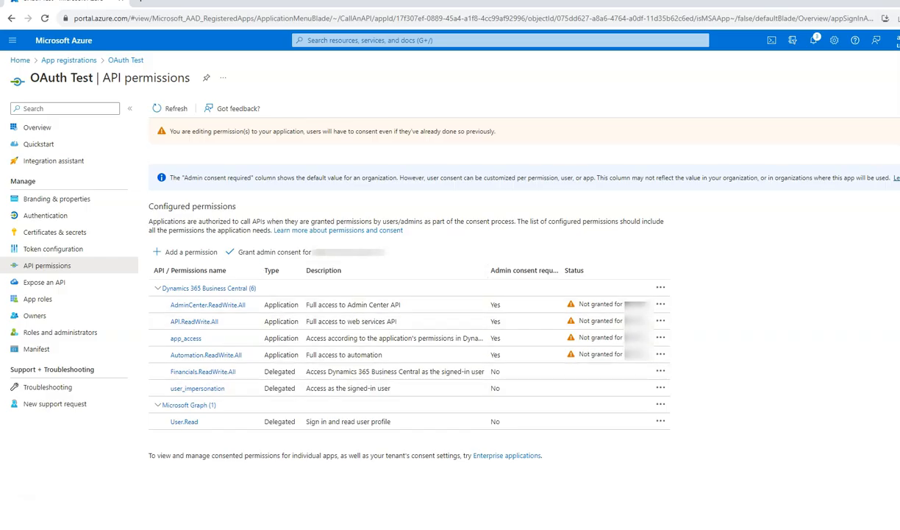
Step: Grant admin consent for the organization on all of the app's configured permissions
click(273, 252)
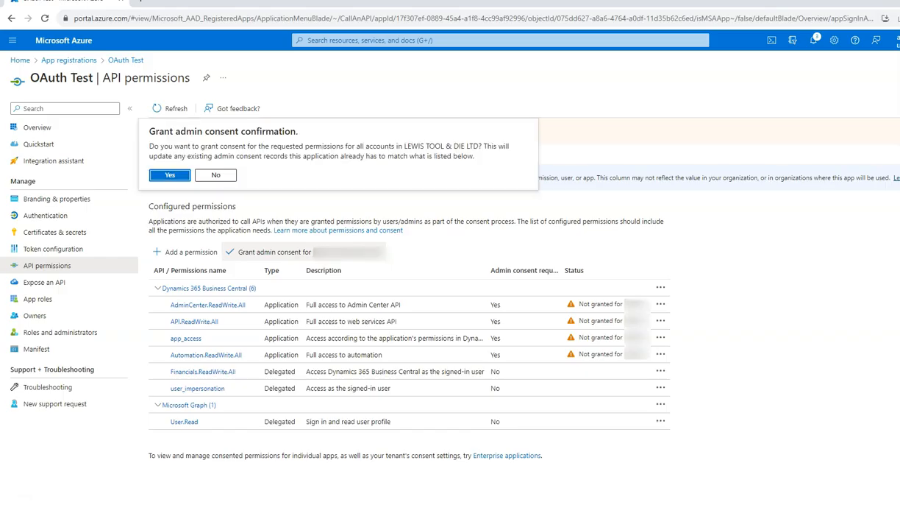
key(Return)
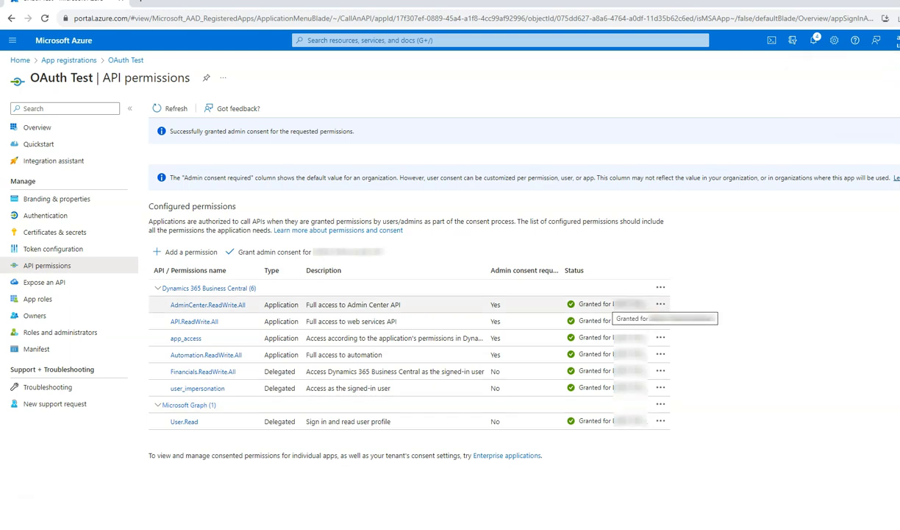
Step: Create a client secret for the app with the description OAuth Test and the recommended 180-day expiry
click(55, 231)
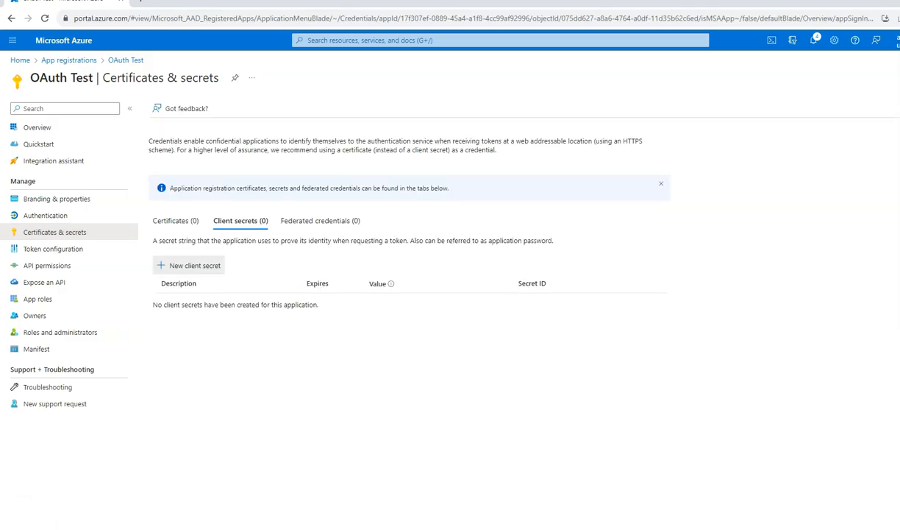
click(189, 265)
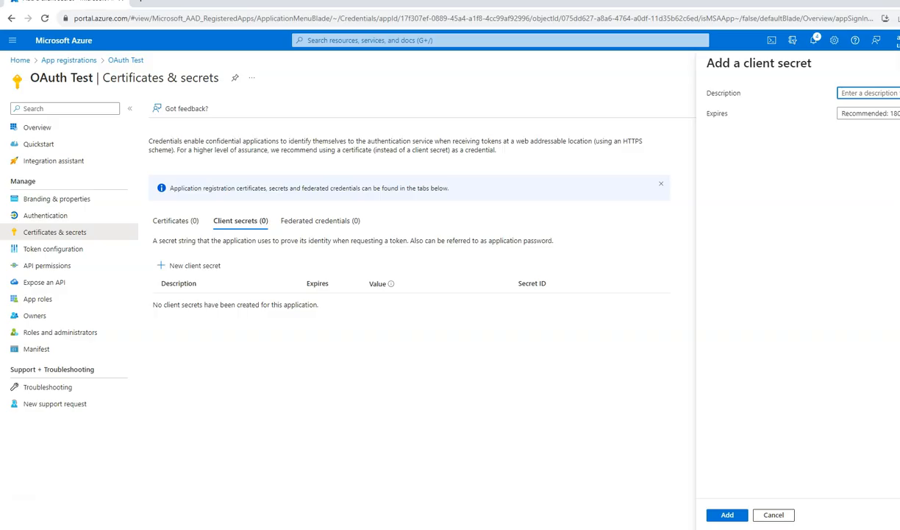
text(OAuth Test)
key(Tab)
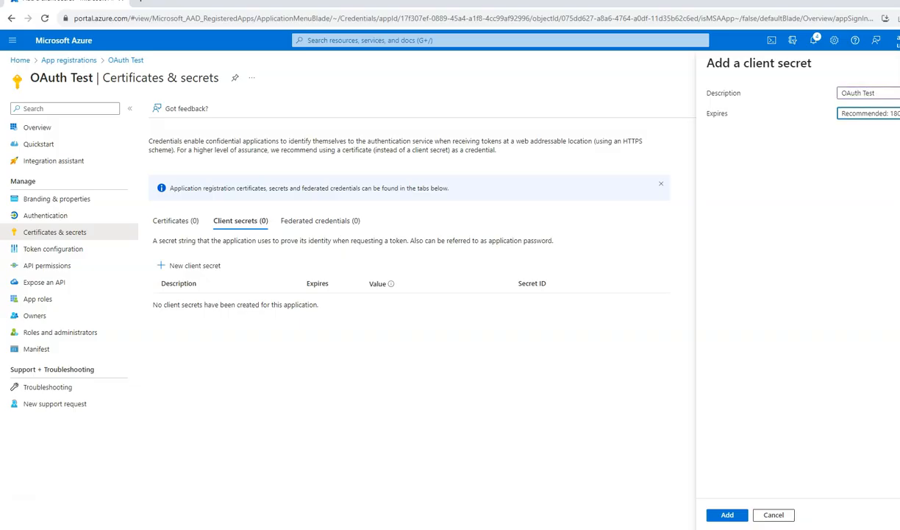
key(space)
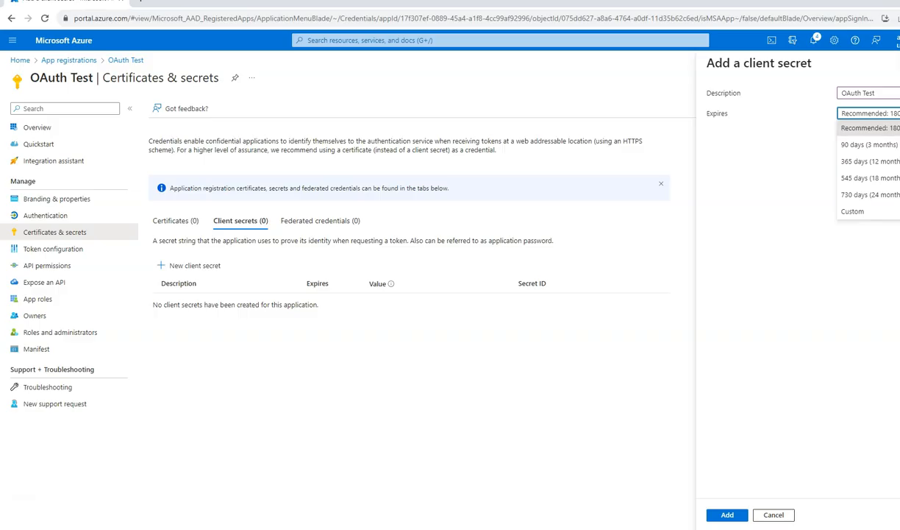
key(Down)
key(Down)
key(Down)
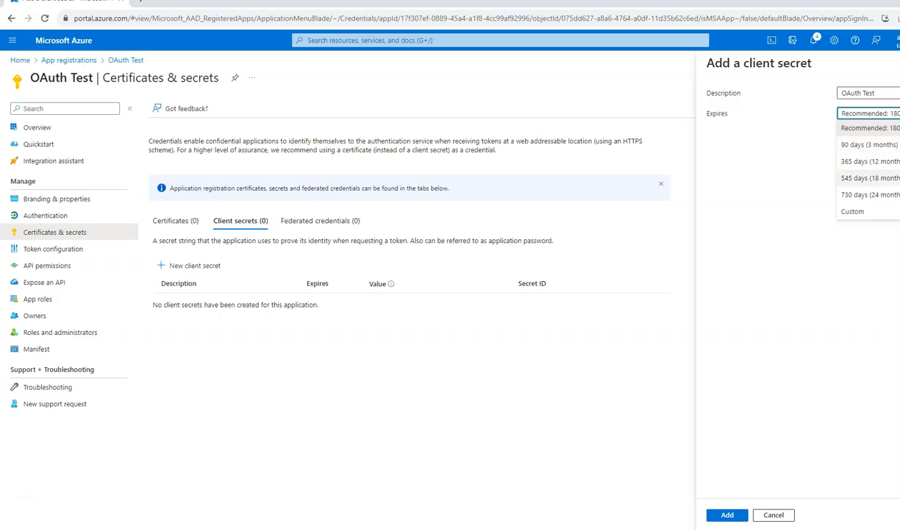
key(Down)
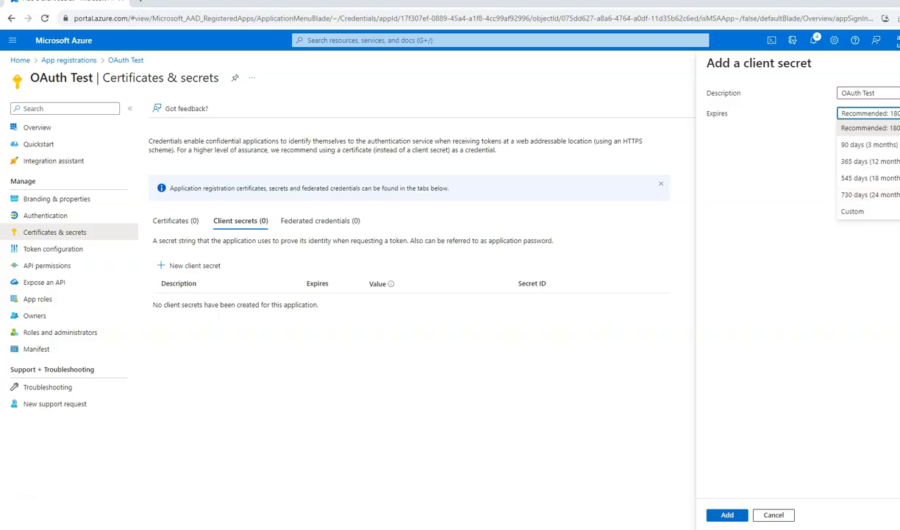
click(727, 515)
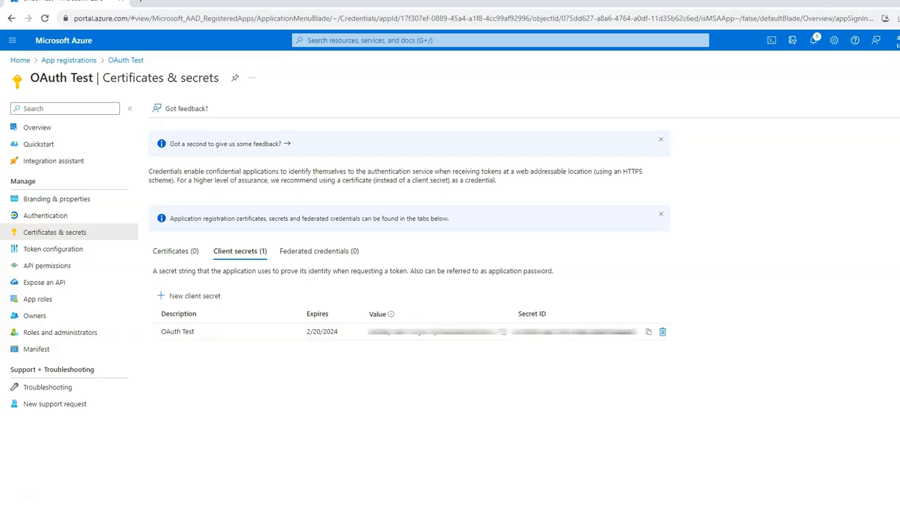
Step: Copy the application (client) ID from the OAuth Test app's overview and switch to Dynamics 365 Business Central
click(68, 59)
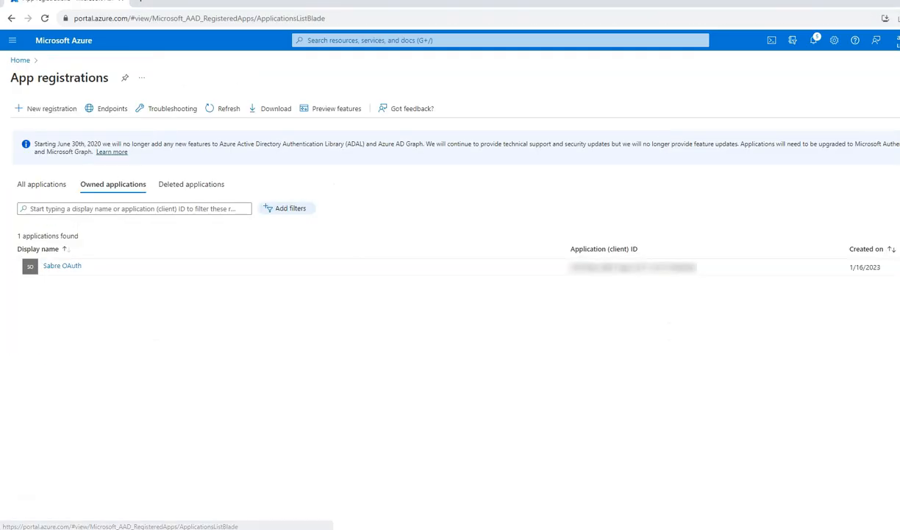
click(62, 266)
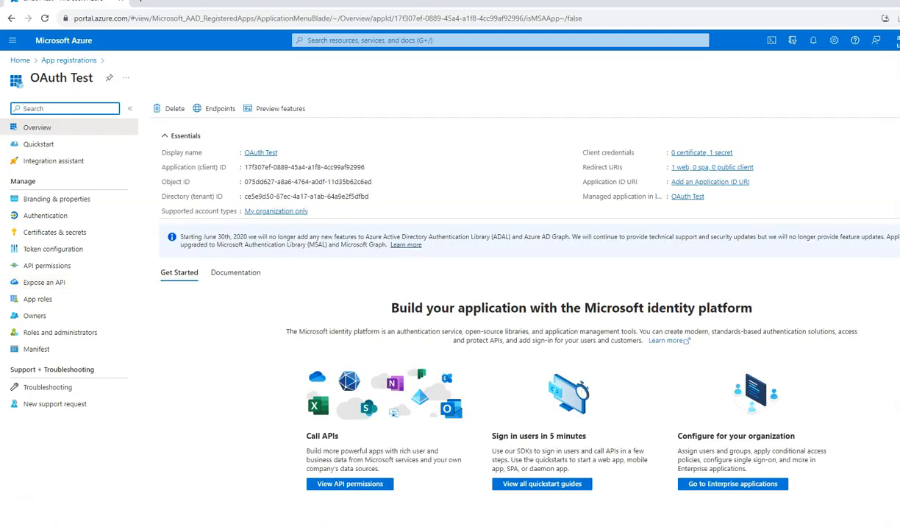
click(371, 167)
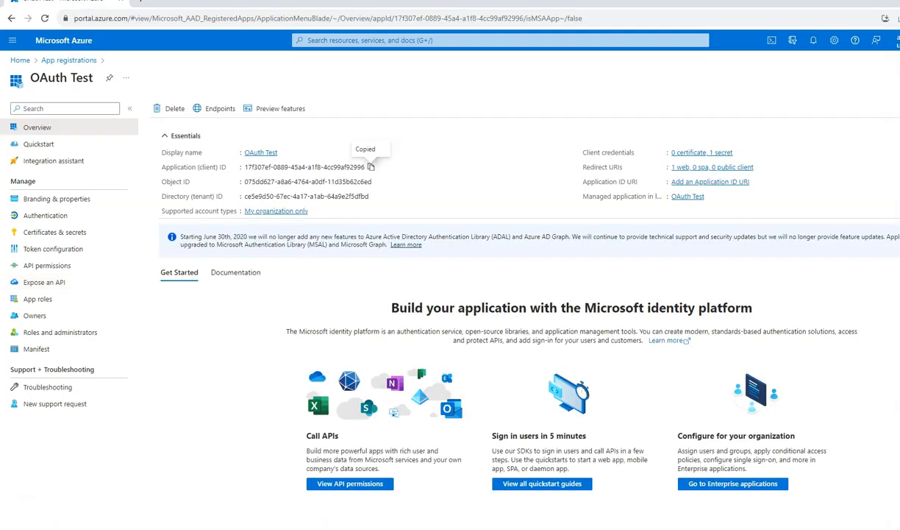
mouse_move(543, 529)
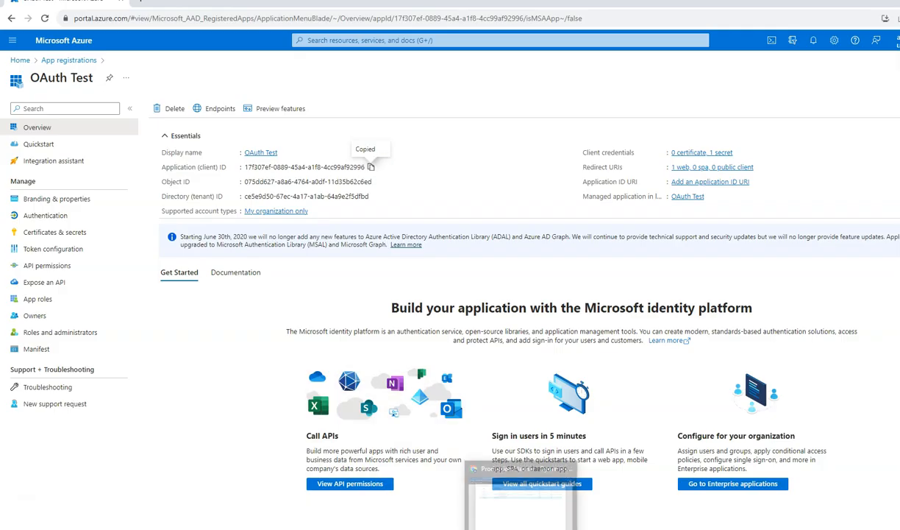
click(542, 494)
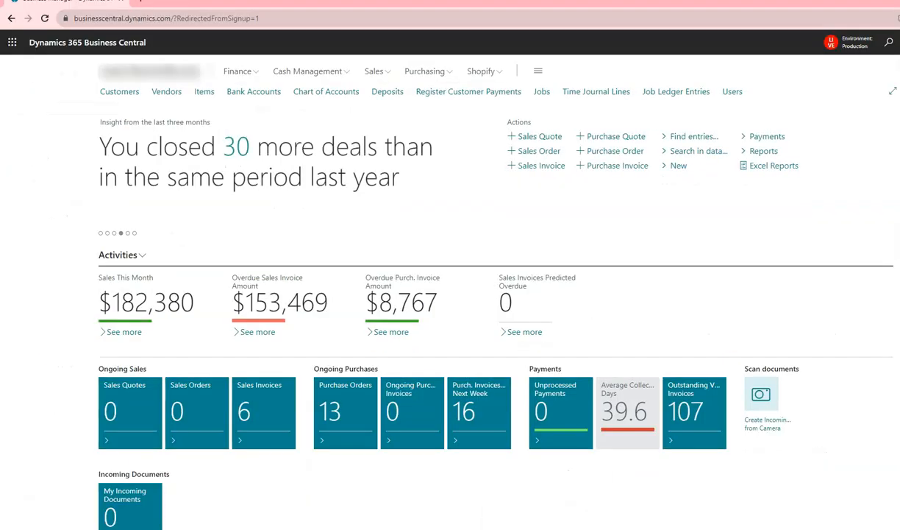
Step: Find and open the Azure Active Directory Applications page in Business Central
key(alt+q)
text(azure acti d)
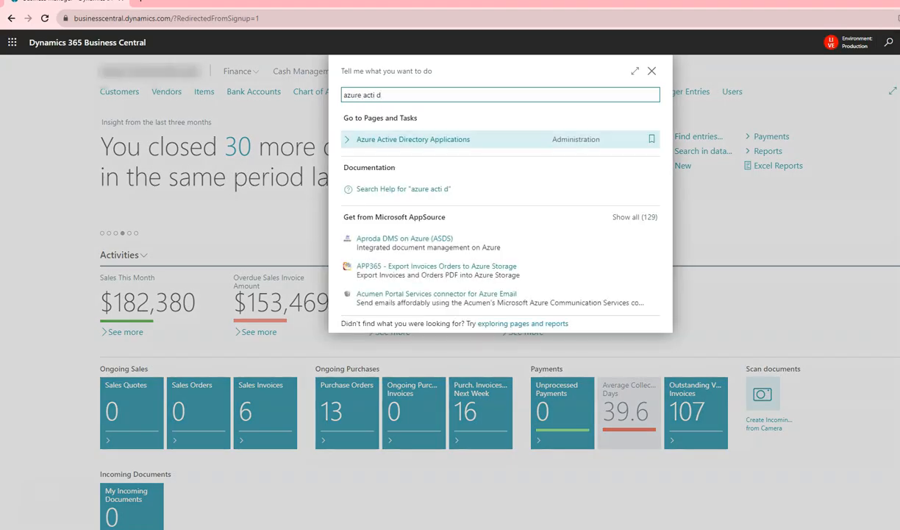
key(Return)
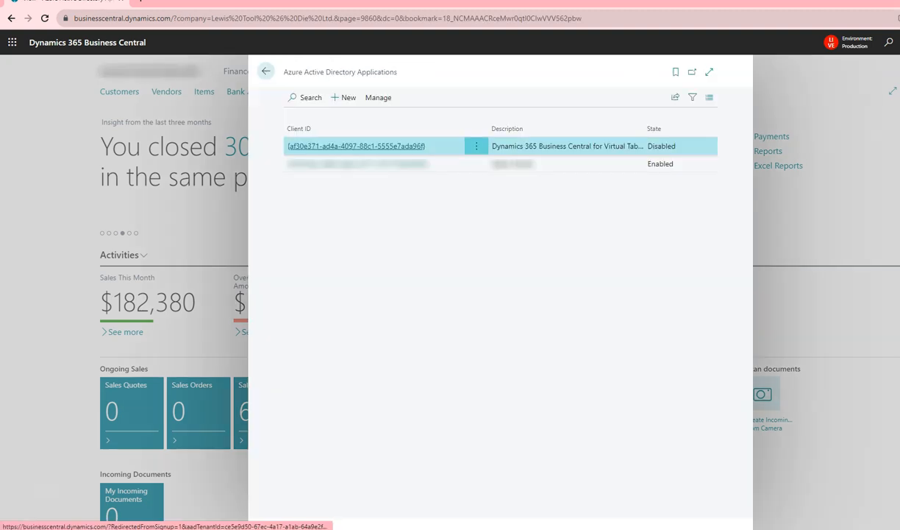
Step: Create a new Azure Active Directory application card with the copied client ID and the description OAuth Test
click(344, 98)
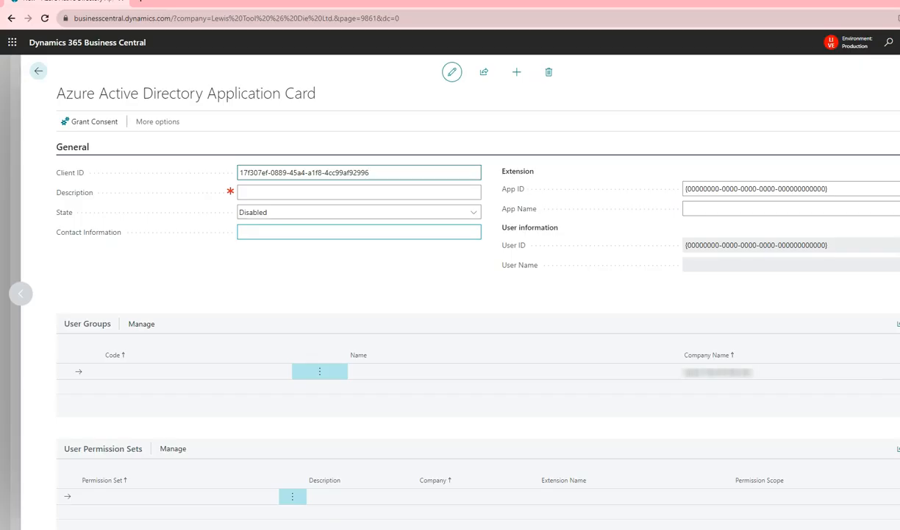
click(359, 192)
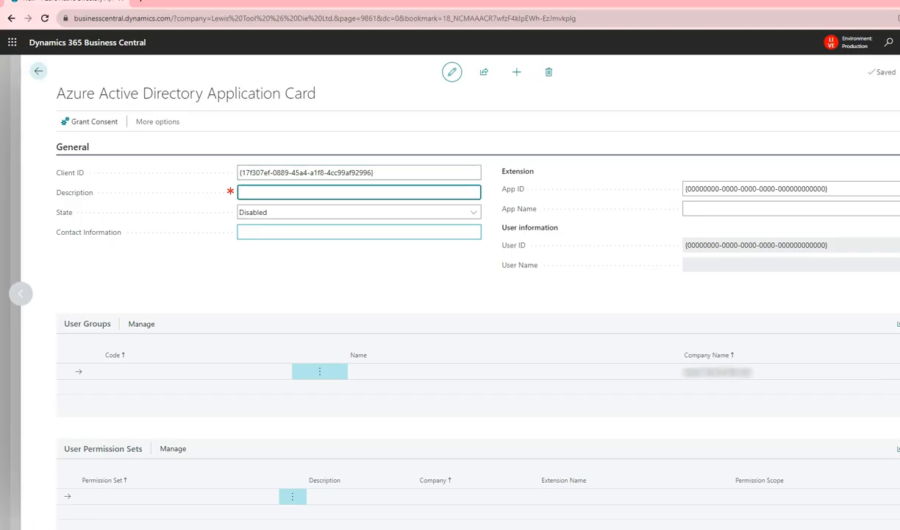
text(OAuth Test)
key(Tab)
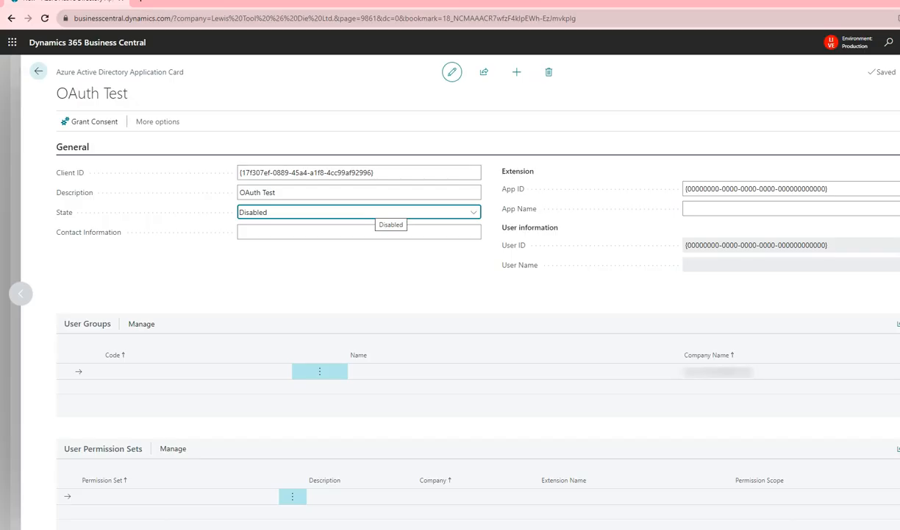
scroll(176, 415, down, 1)
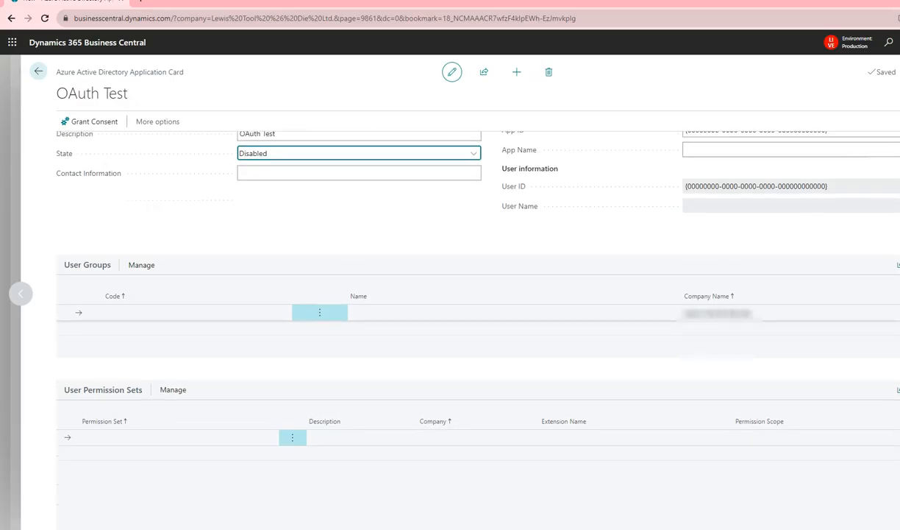